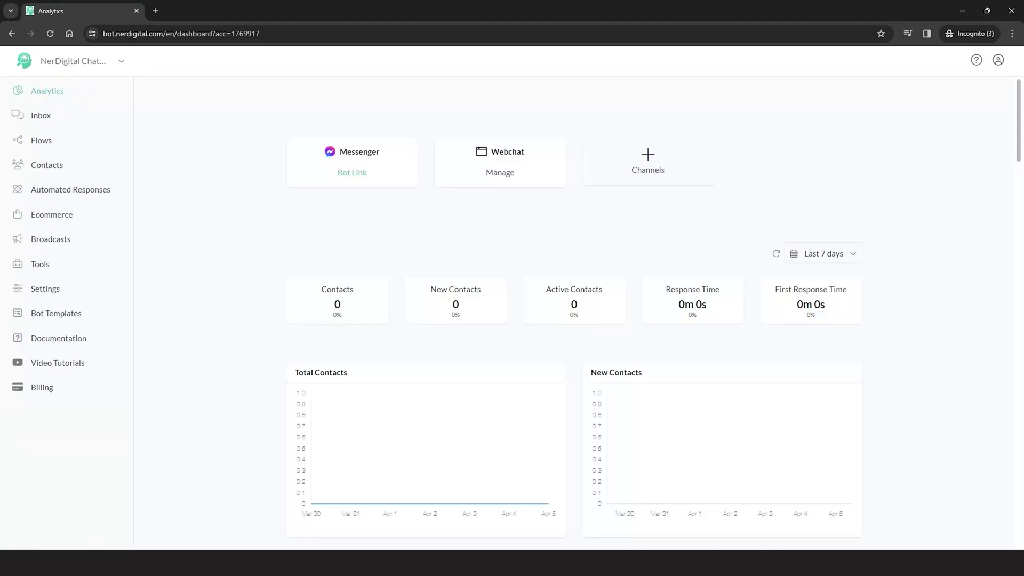
# Create and save a new appointment calendar named 'Test' under Appointment Scheduling.
pyautogui.click(41, 264)
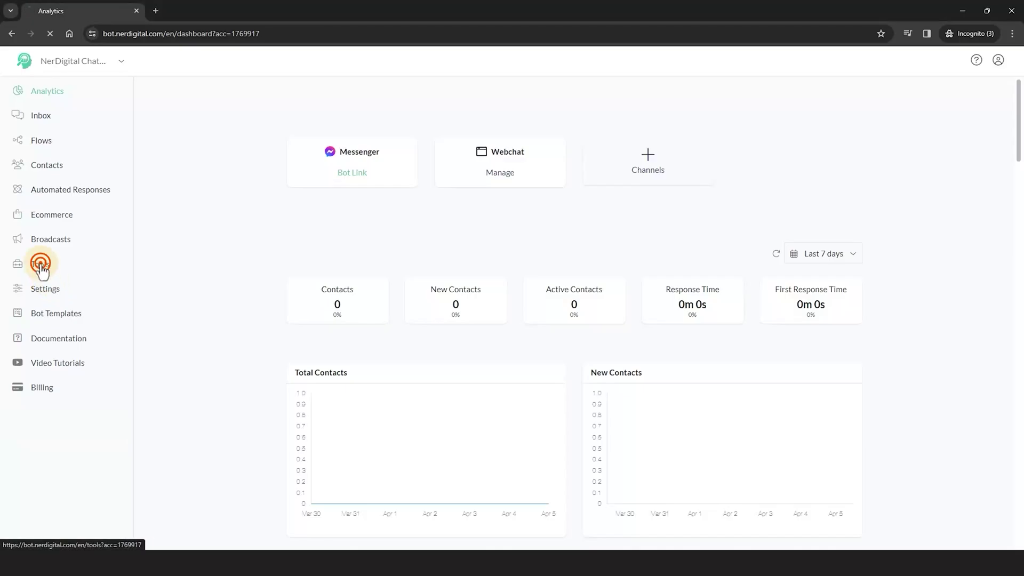
pyautogui.scroll(-5, 545, 385)
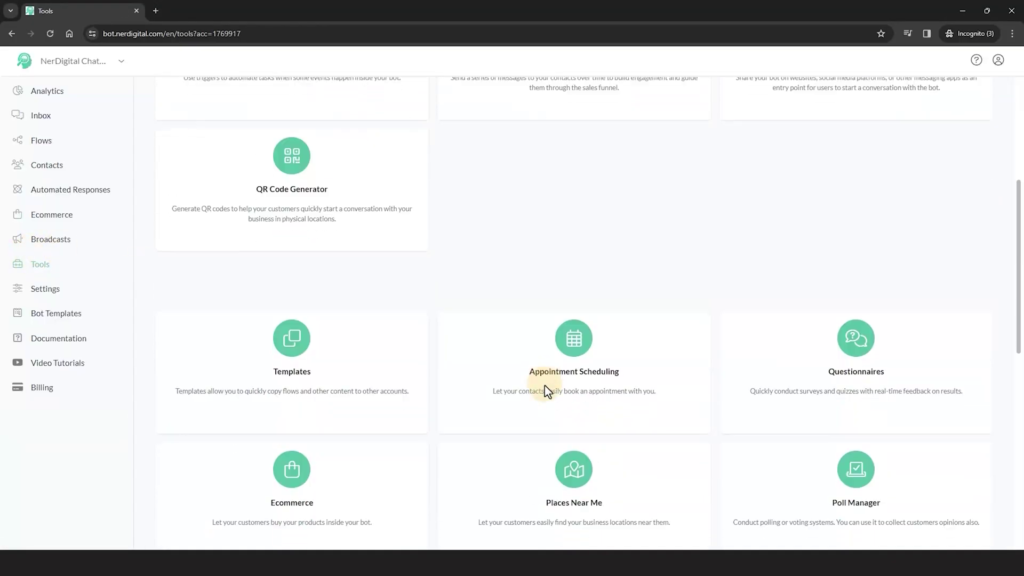
pyautogui.click(569, 342)
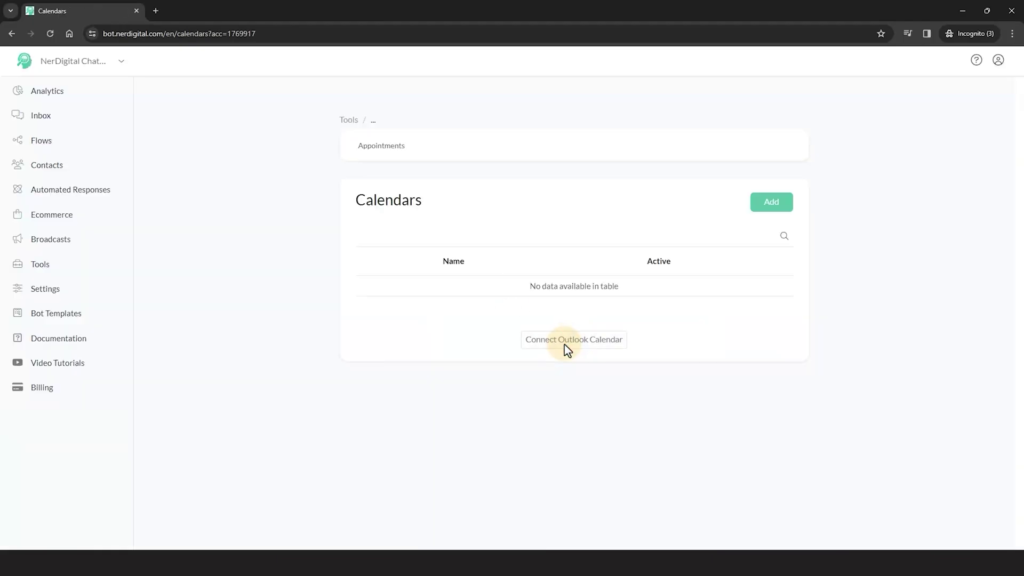
pyautogui.click(770, 208)
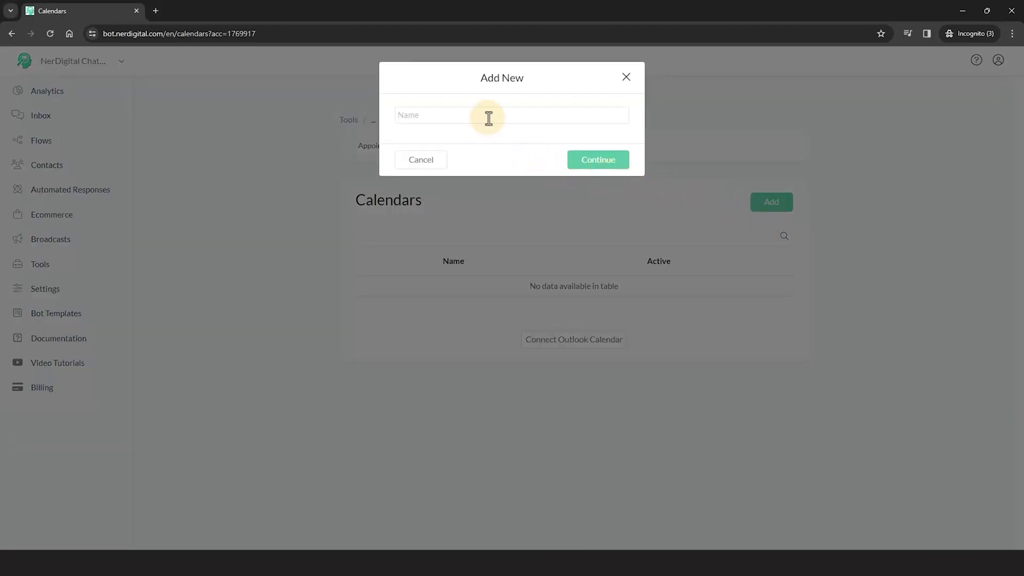
pyautogui.click(490, 116)
pyautogui.write('Test')
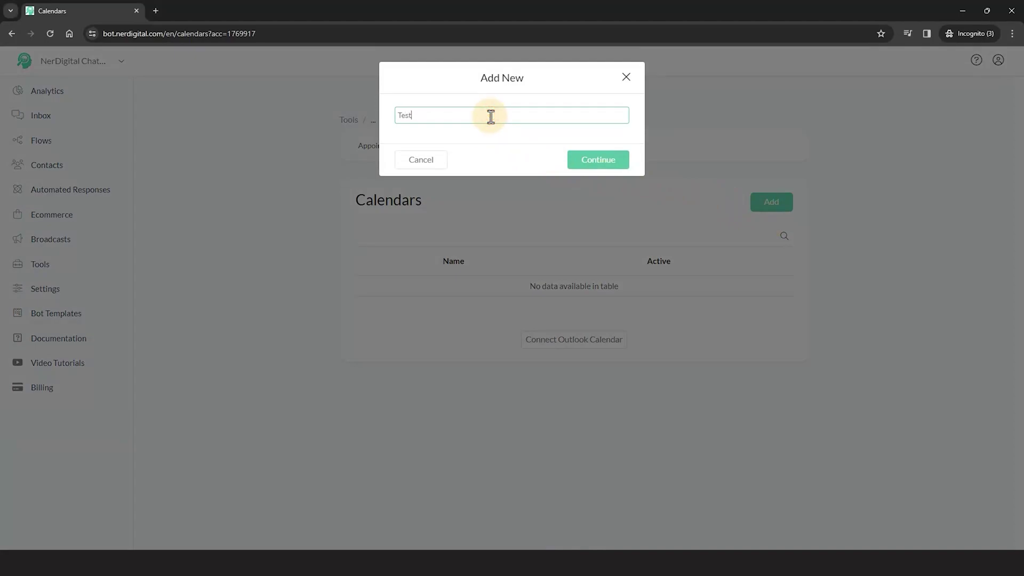
pyautogui.press('Return')
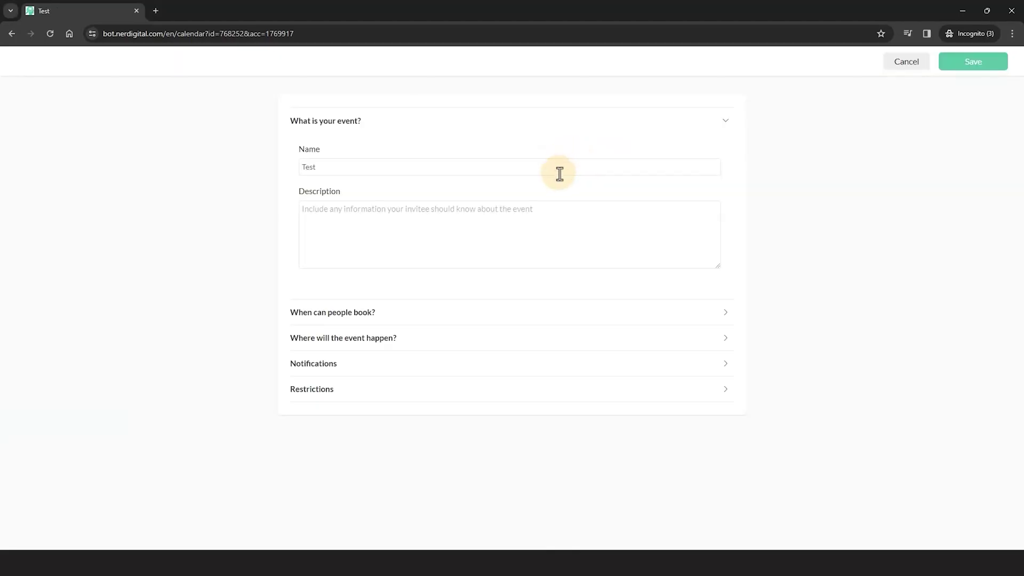
pyautogui.click(971, 68)
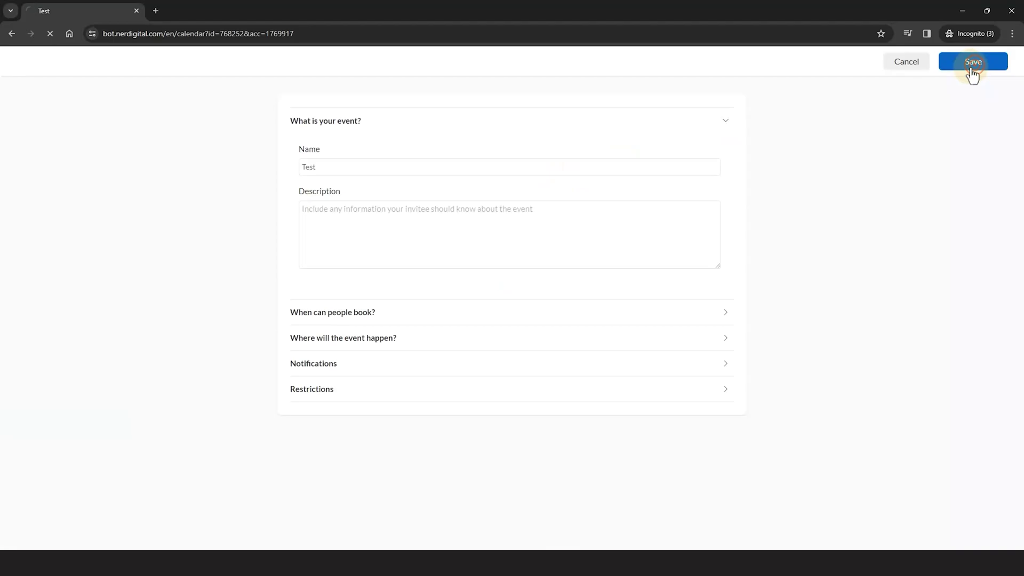
pyautogui.click(422, 292)
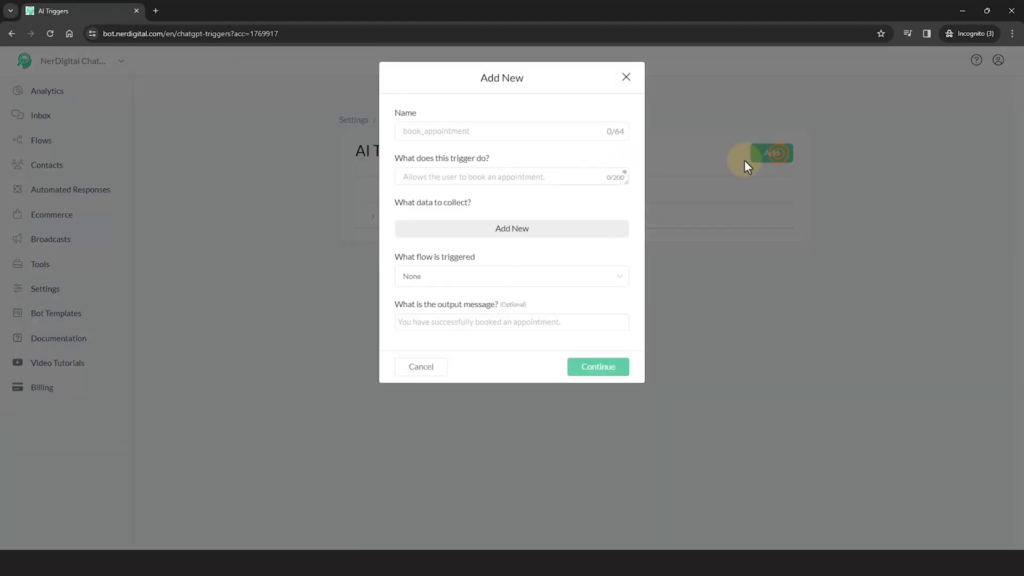
# Name the AI trigger 'schedule_appointment' with description 'Allow users to book an appointment'.
pyautogui.click(474, 132)
pyautogui.write('schedule_appointment')
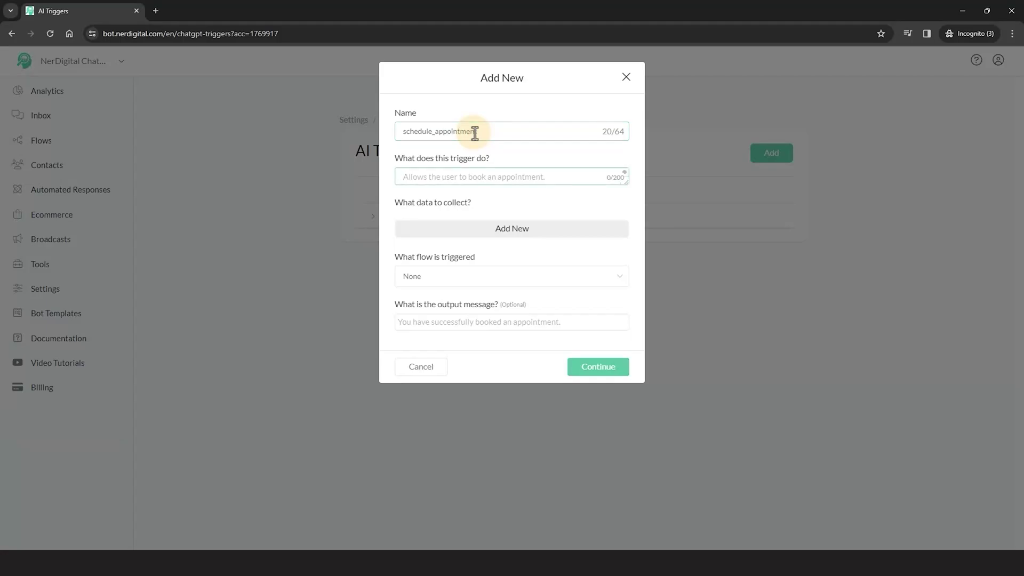
pyautogui.write('A')
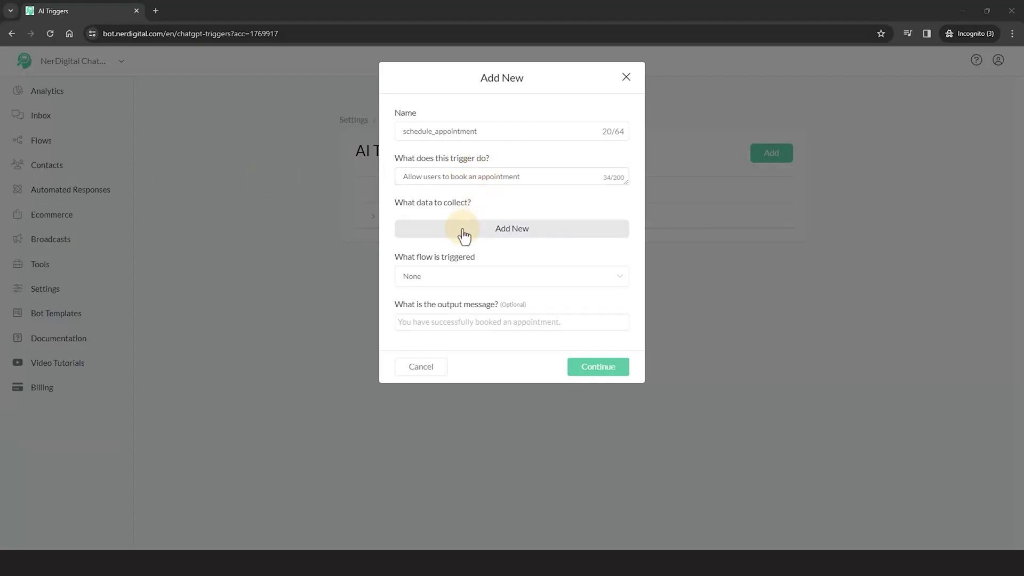
# Add a 'Date' data item stored in the Appointment_date_time custom field.
pyautogui.click(485, 228)
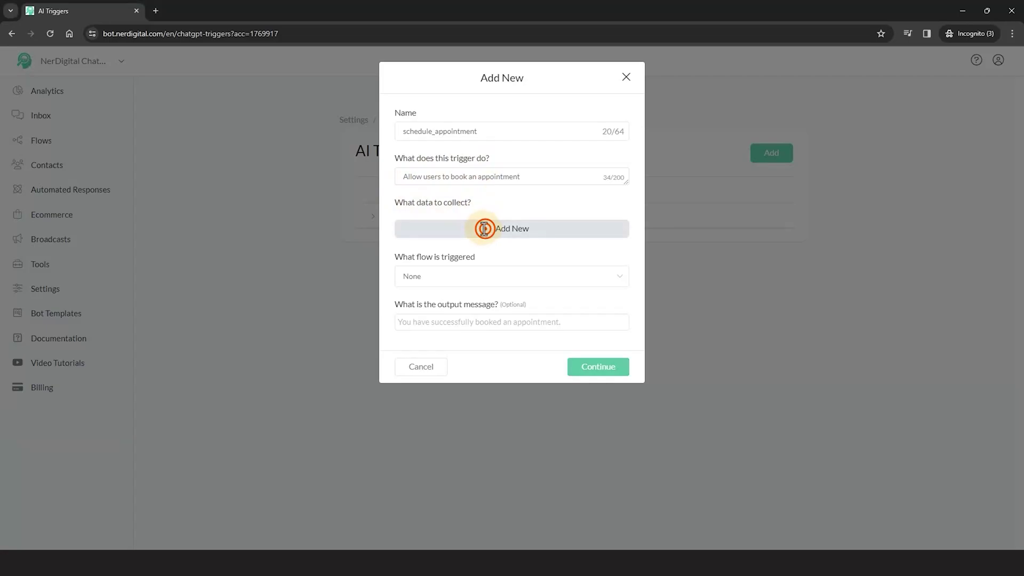
pyautogui.click(449, 228)
pyautogui.write('Date')
pyautogui.moveTo(440, 228); pyautogui.dragTo(414, 229)
pyautogui.click(419, 228)
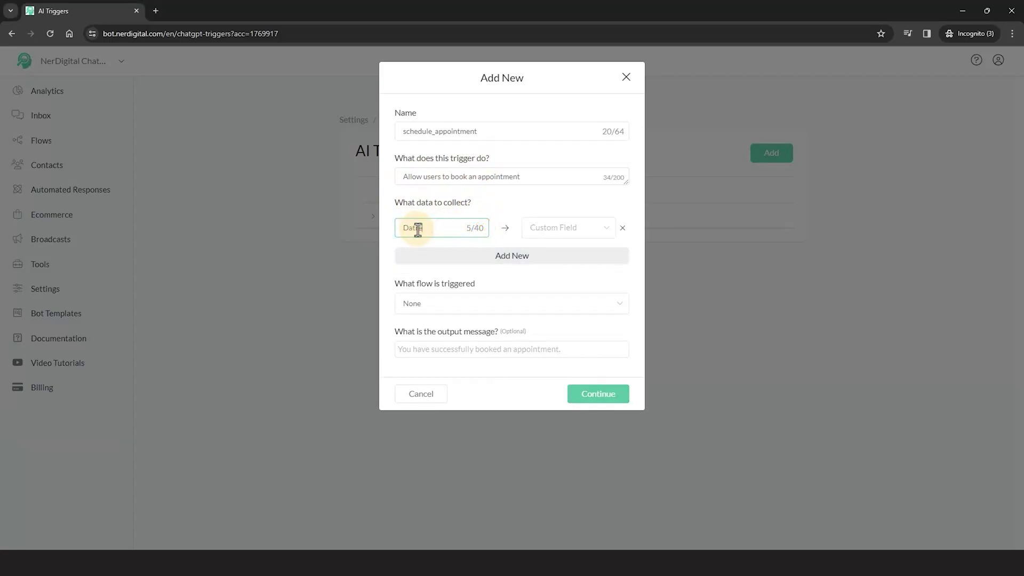
pyautogui.click(554, 228)
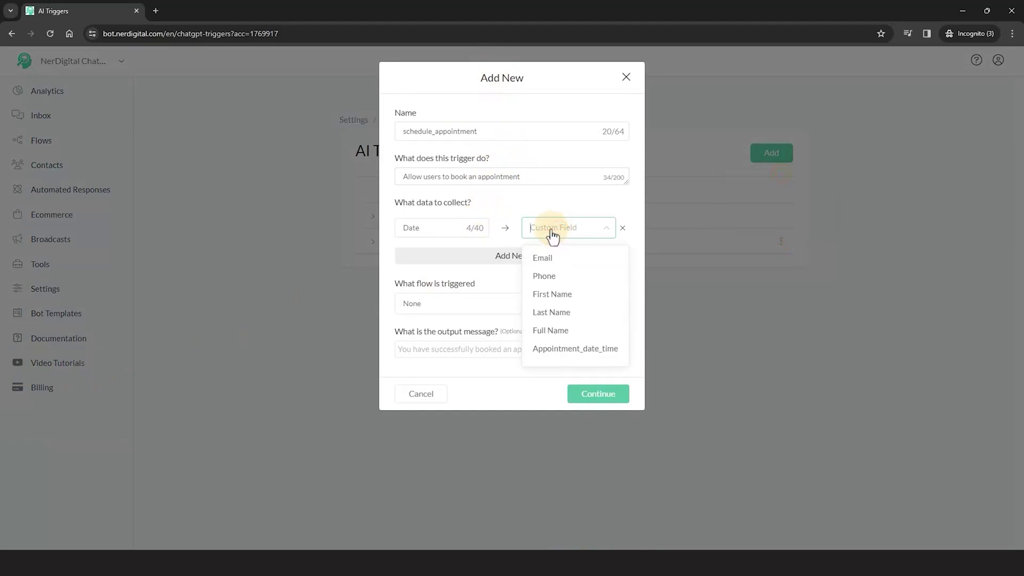
pyautogui.write('app')
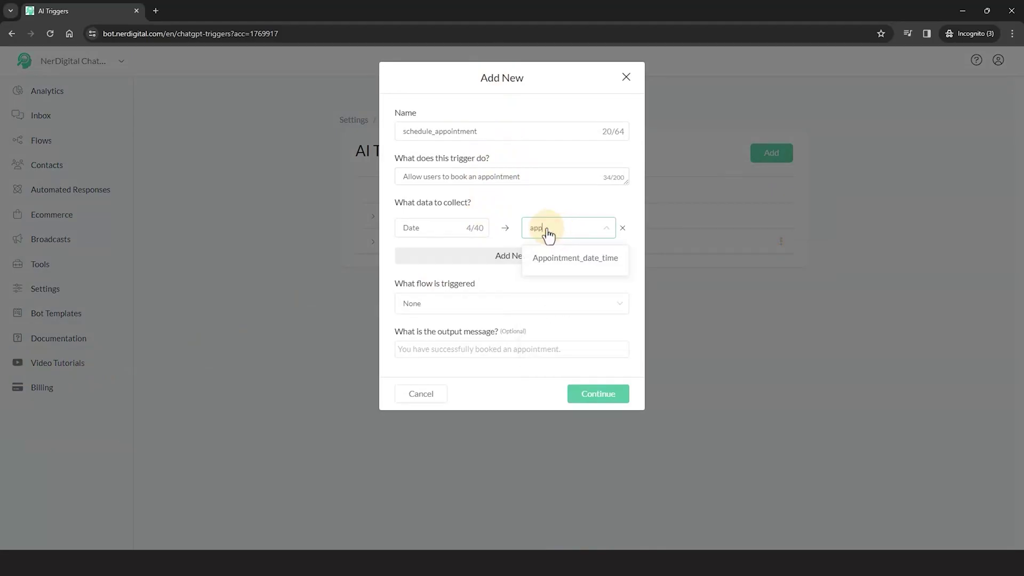
pyautogui.click(563, 257)
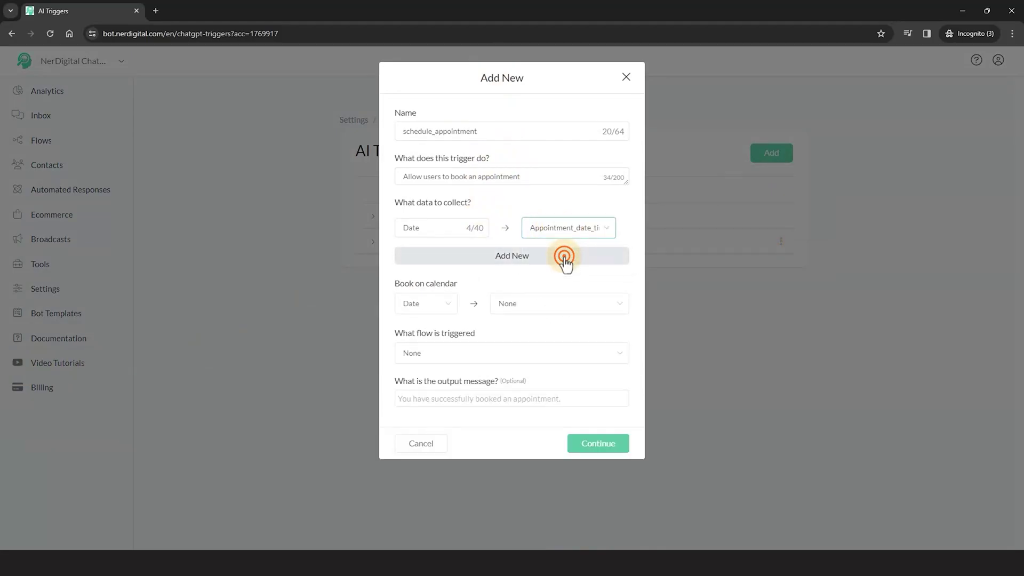
# Book on the Test calendar and reply 'Your appointment has been booked.'.
pyautogui.click(550, 309)
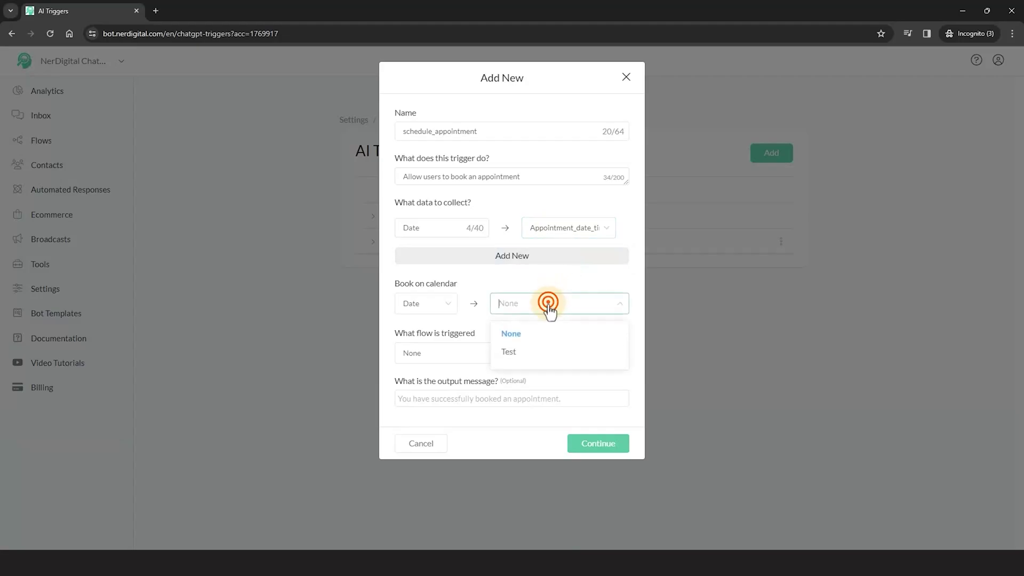
pyautogui.click(526, 355)
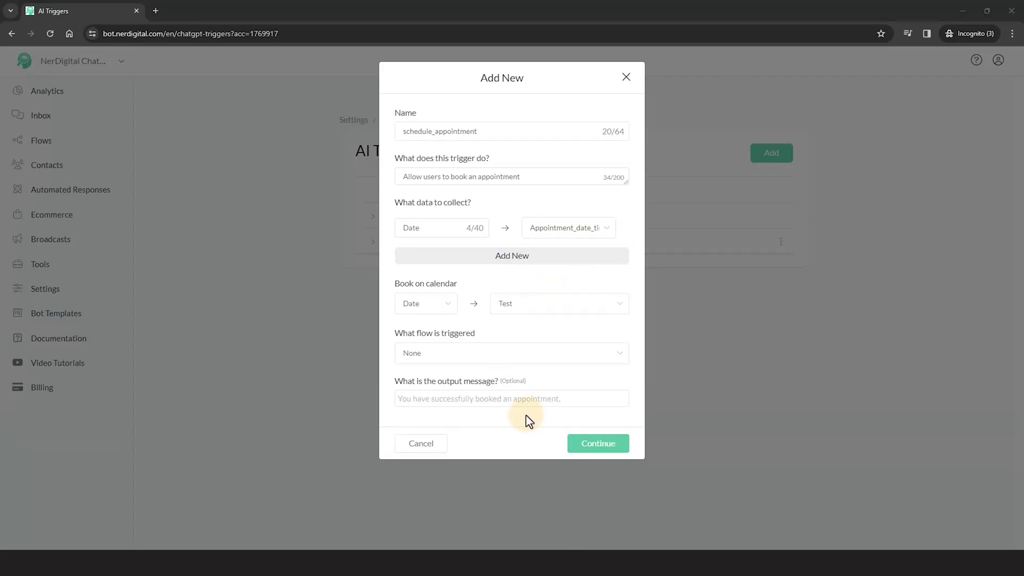
pyautogui.click(518, 400)
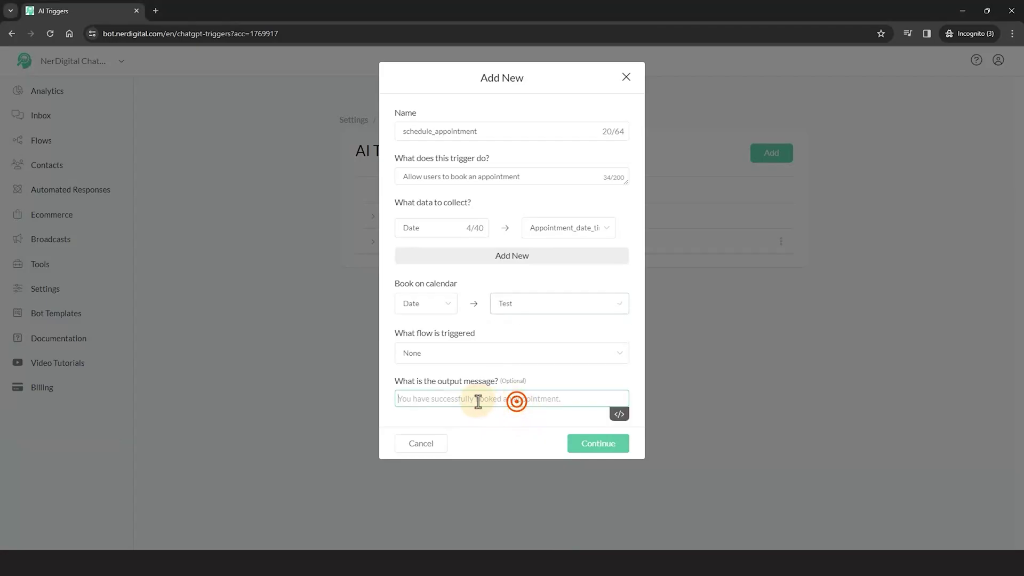
pyautogui.write('Your appointment has been booked.')
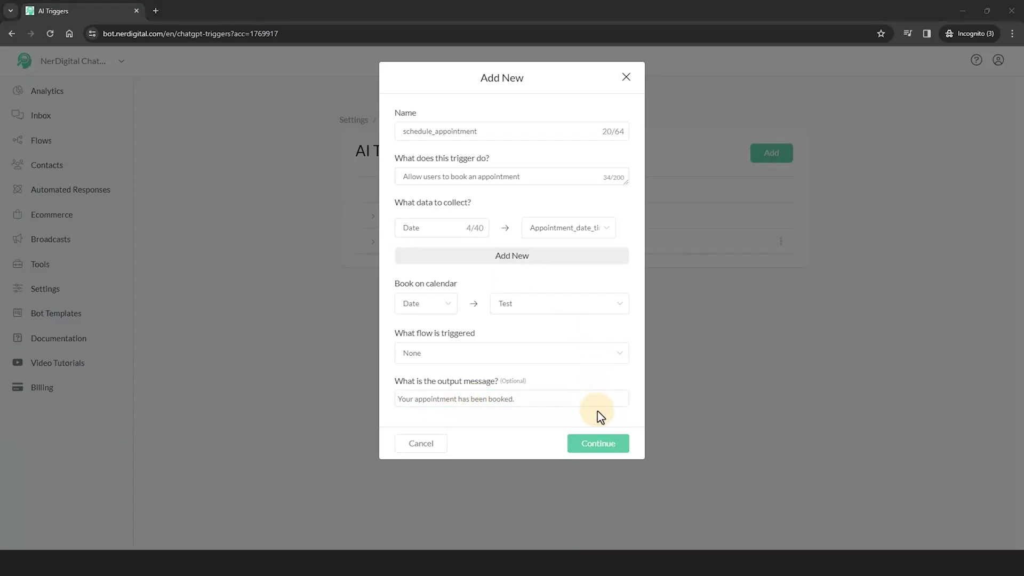
# Save the schedule_appointment trigger and edit the OpenAI ChatGPT integration.
pyautogui.click(603, 446)
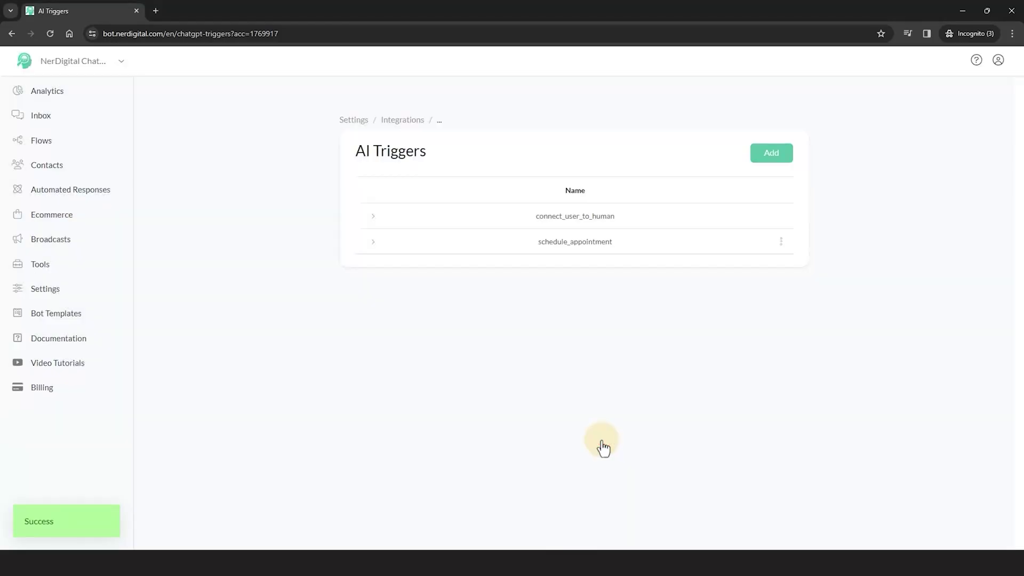
pyautogui.click(354, 120)
pyautogui.click(457, 140)
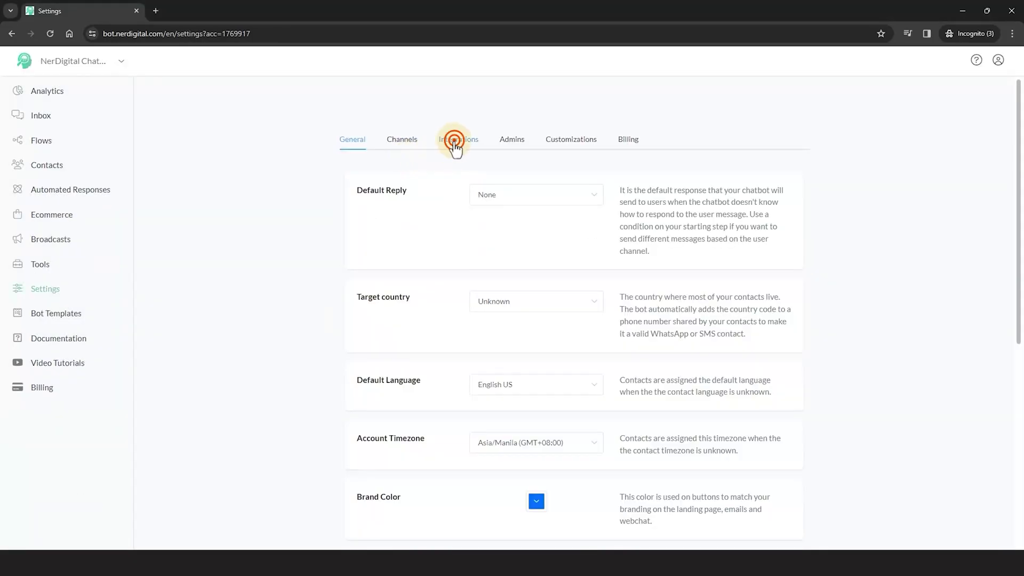
pyautogui.click(411, 293)
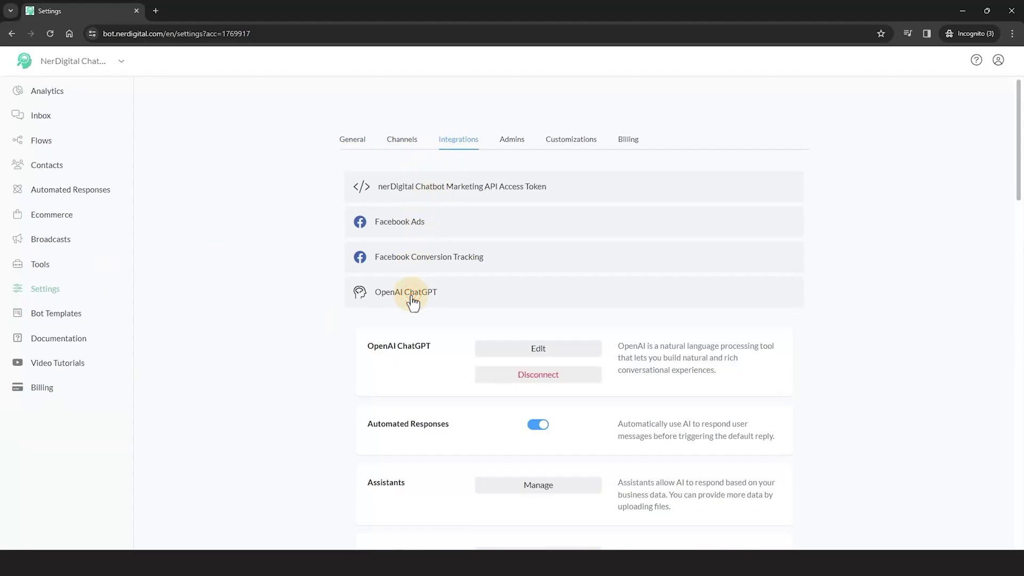
pyautogui.scroll(-1, 411, 297)
pyautogui.click(558, 301)
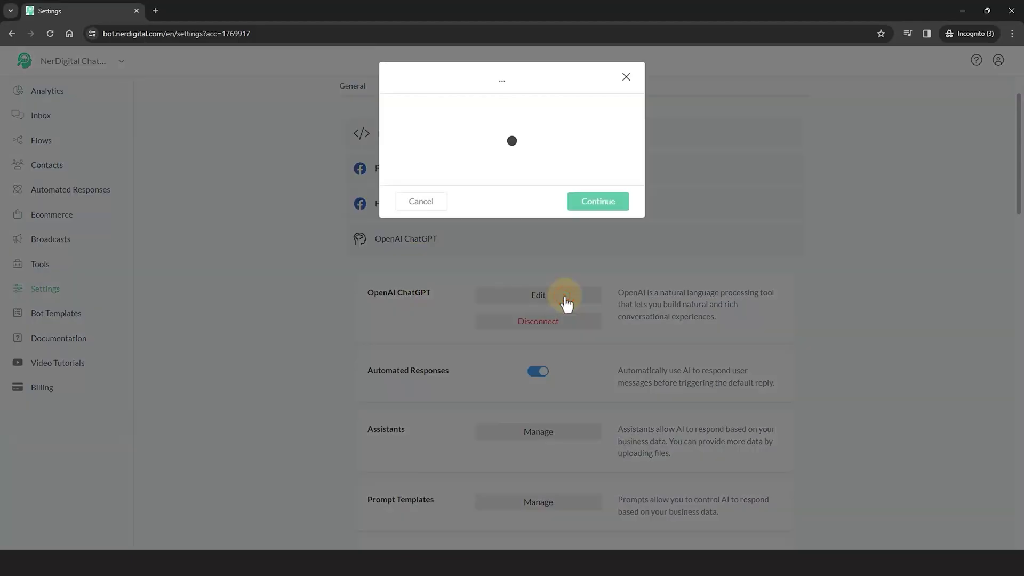
# Add schedule_appointment to the integration's AI triggers and save the changes.
pyautogui.click(599, 196)
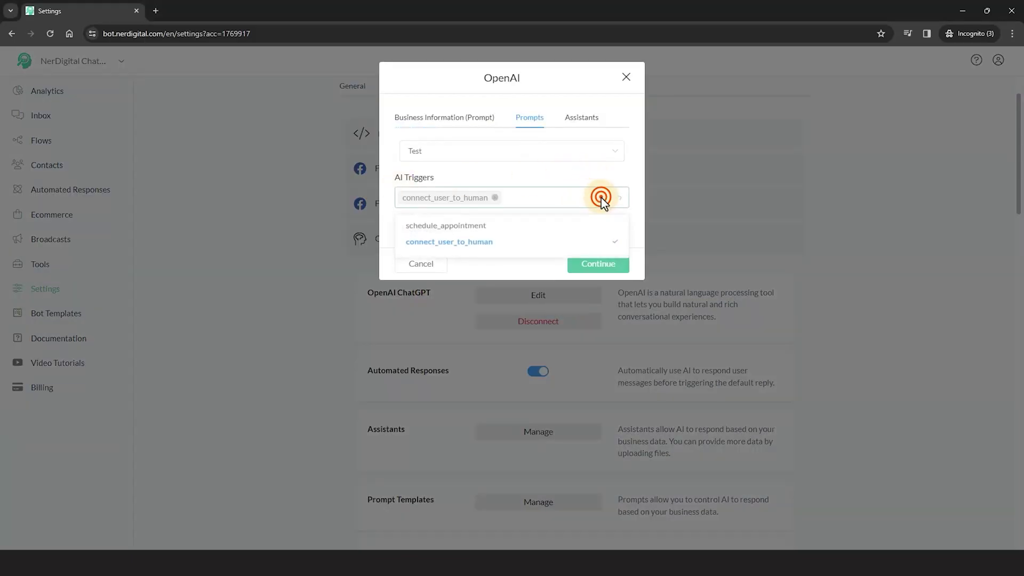
pyautogui.click(481, 230)
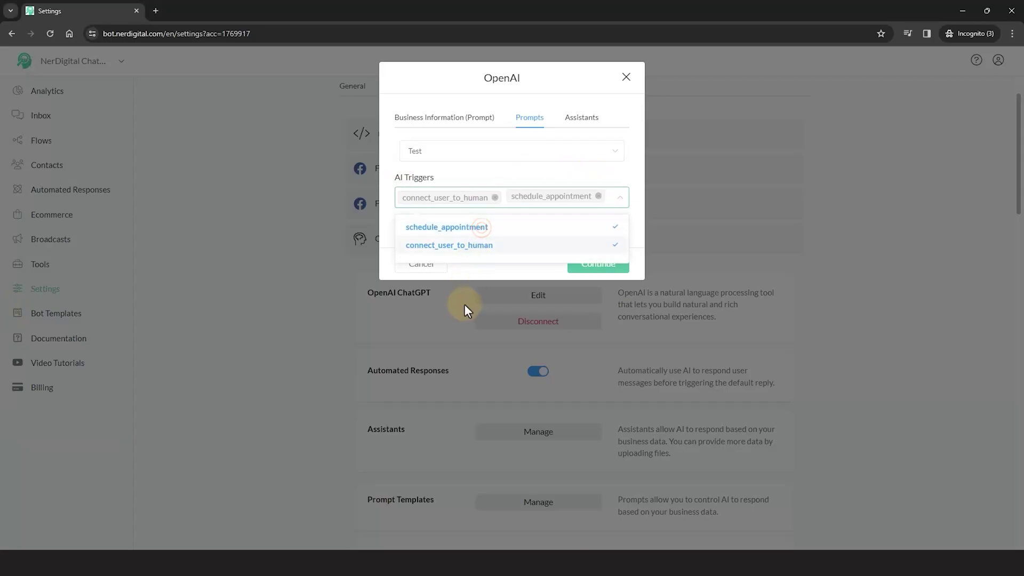
pyautogui.click(541, 272)
pyautogui.click(598, 265)
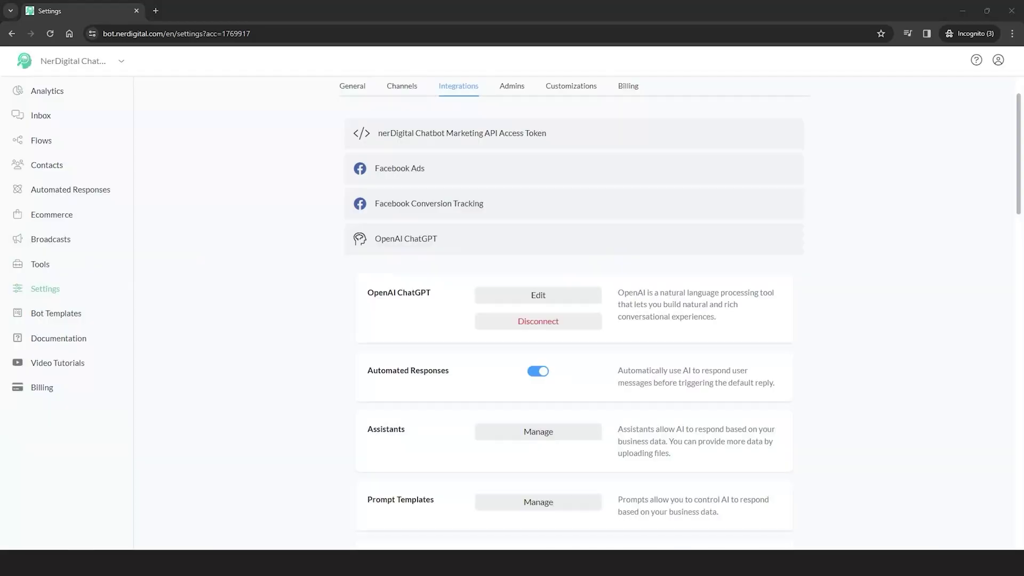
pyautogui.scroll(1, 310, 395)
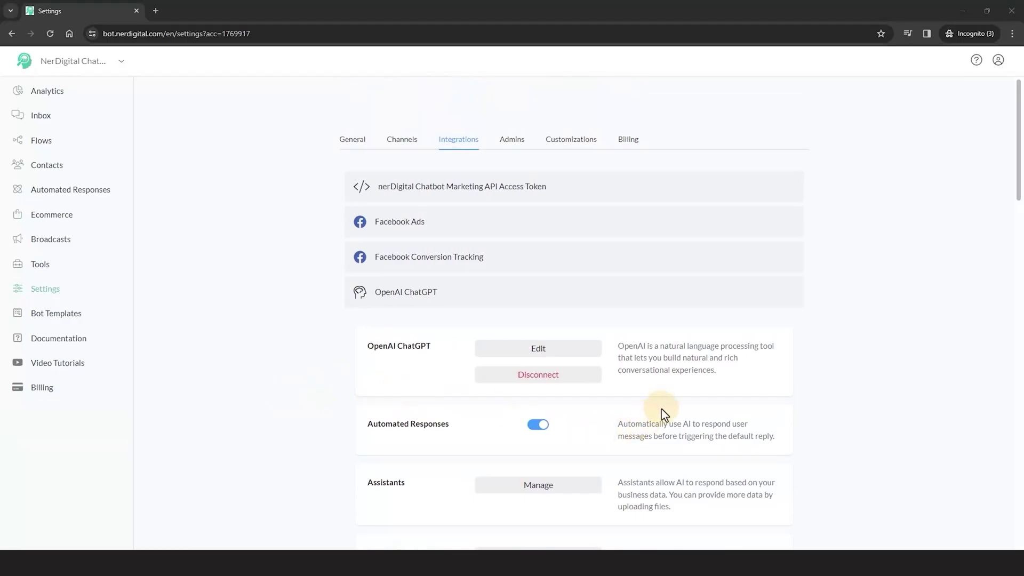
pyautogui.click(49, 92)
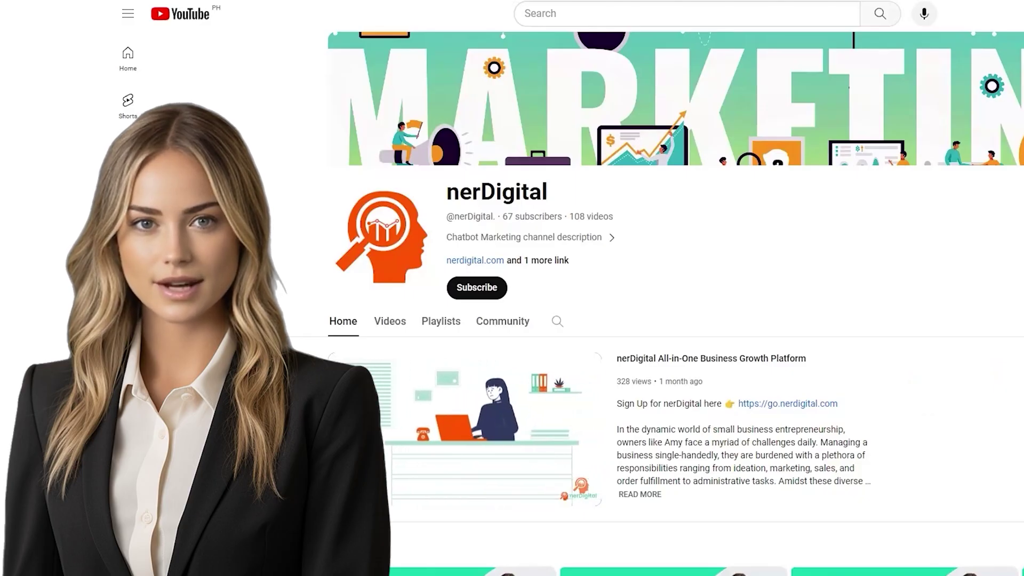
# Subscribe to the nerDigital channel with notifications set to All.
pyautogui.click(465, 291)
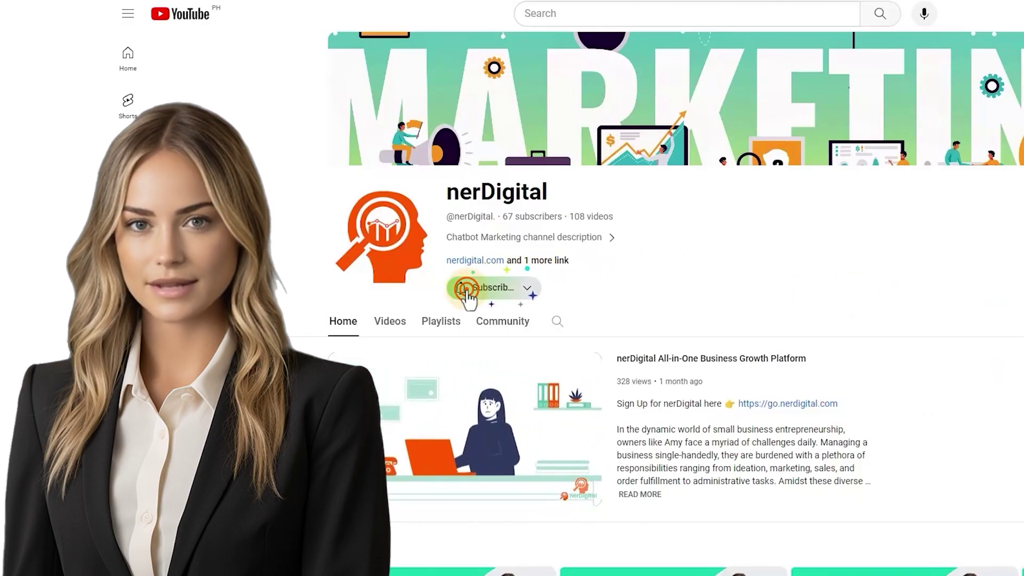
pyautogui.click(529, 288)
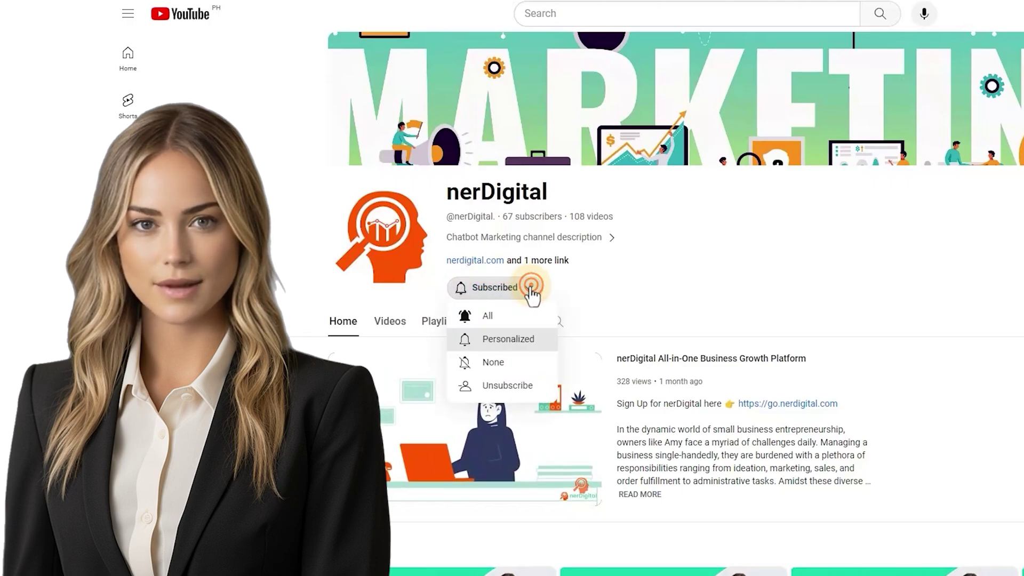
pyautogui.click(500, 317)
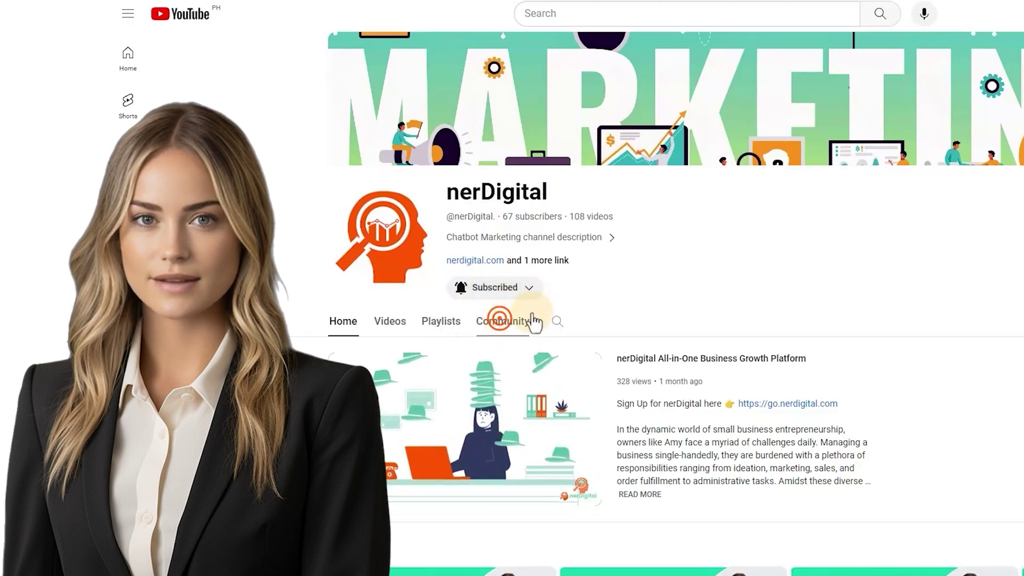